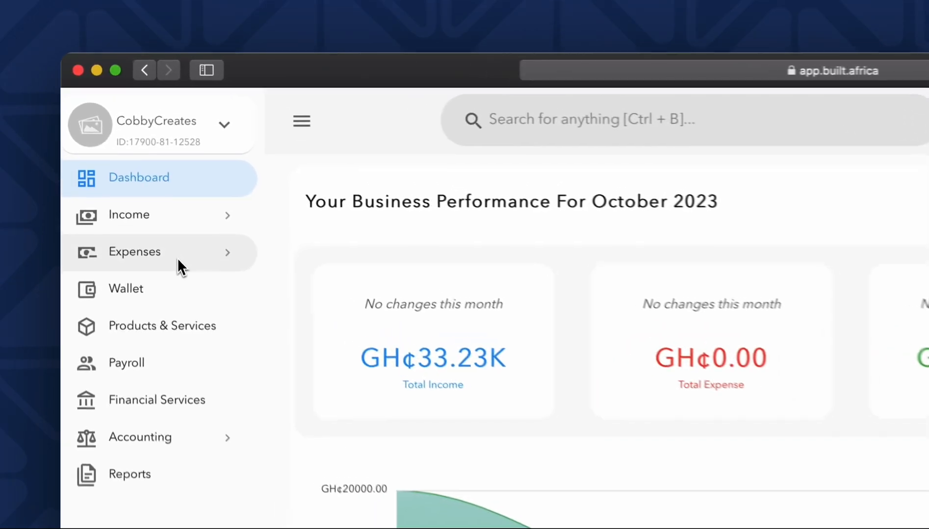
# Start recording a new paid expense and set its amount to 200
pyautogui.click(124, 254)
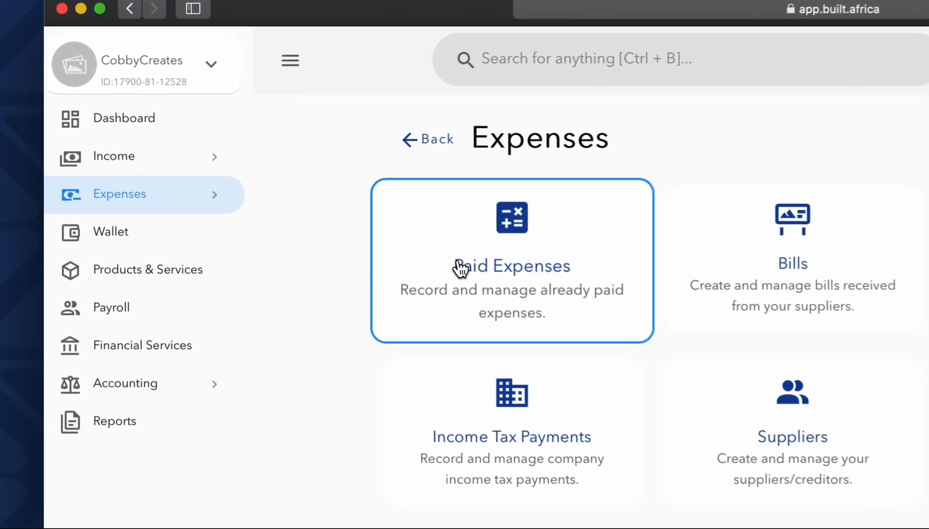
pyautogui.click(274, 201)
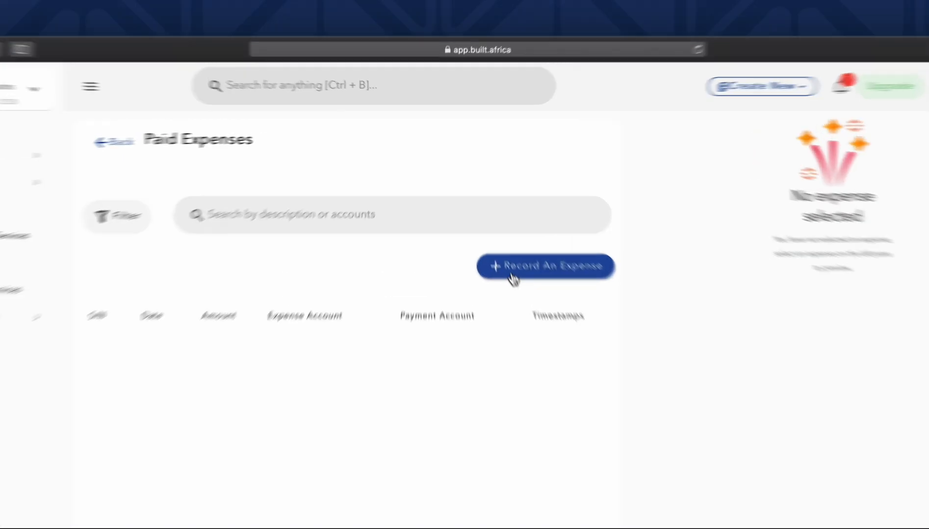
pyautogui.click(480, 227)
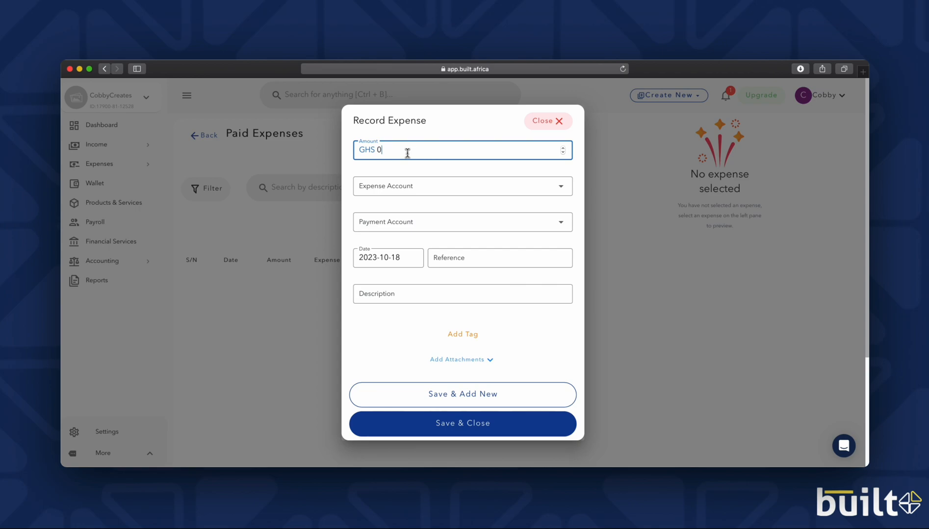
pyautogui.press('BackSpace')
pyautogui.write('200')
# Search the expense account list for a fuel account
pyautogui.click(406, 186)
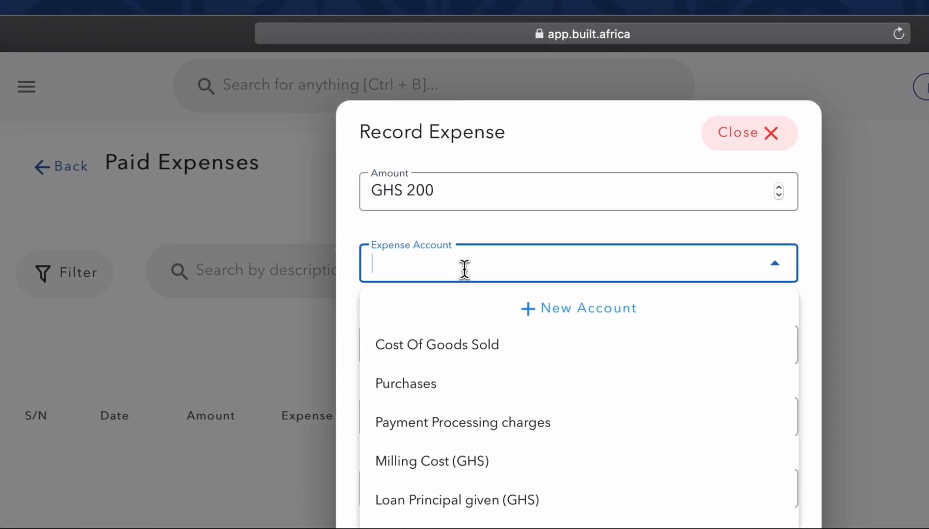
pyautogui.write('fy')
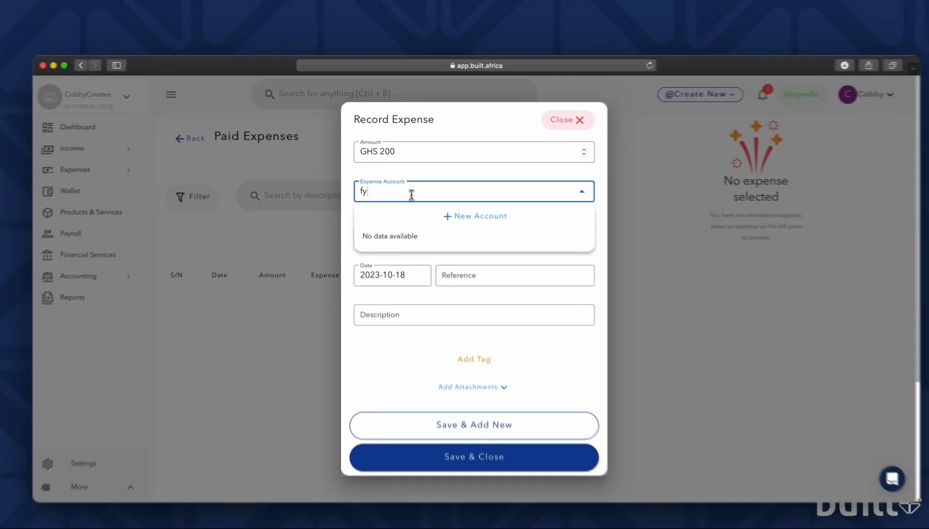
pyautogui.press('BackSpace')
pyautogui.write('ue')
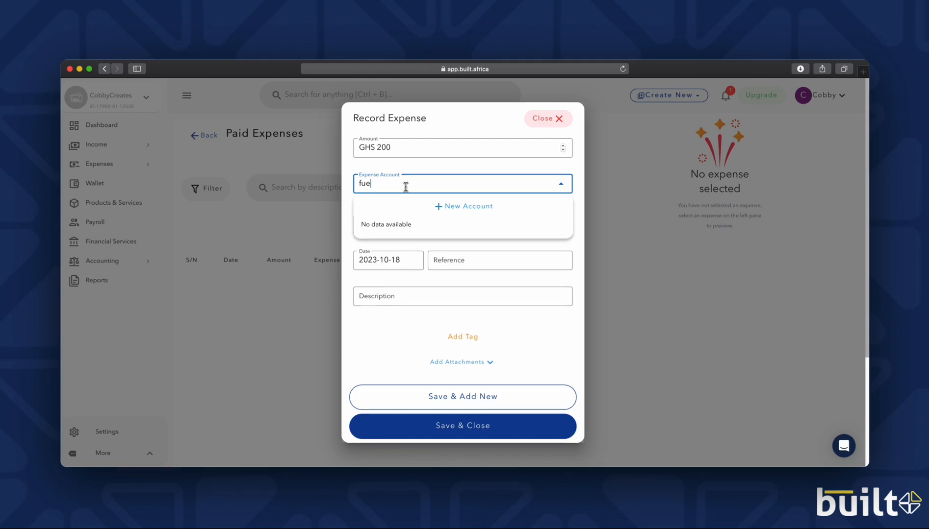
pyautogui.press('BackSpace')
pyautogui.press('BackSpace')
pyautogui.press('BackSpace')
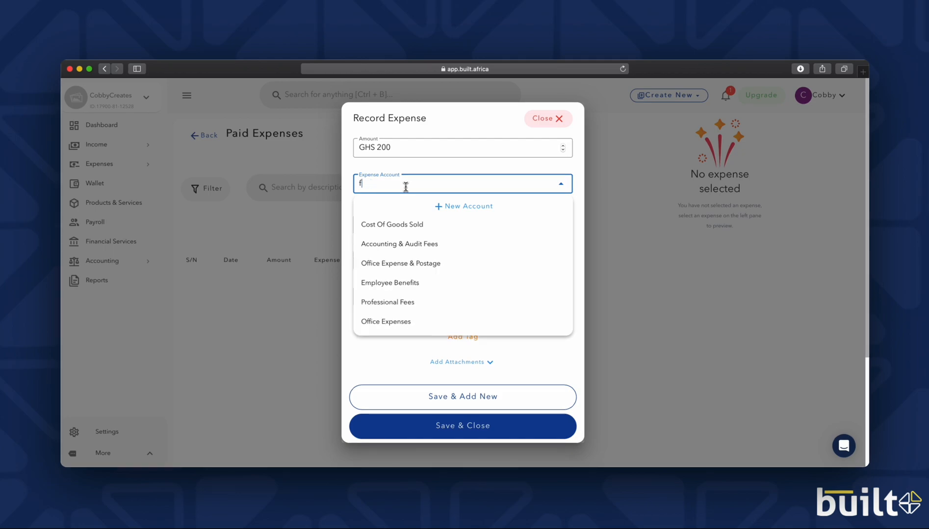
# Create a new Operating Expenses account named Fuel and use it as the expense account
pyautogui.click(501, 207)
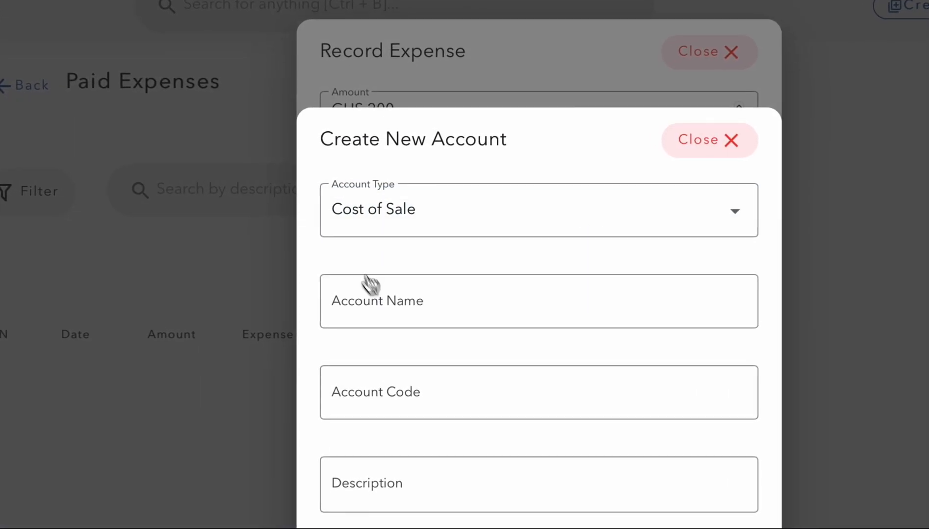
pyautogui.click(395, 221)
pyautogui.click(410, 262)
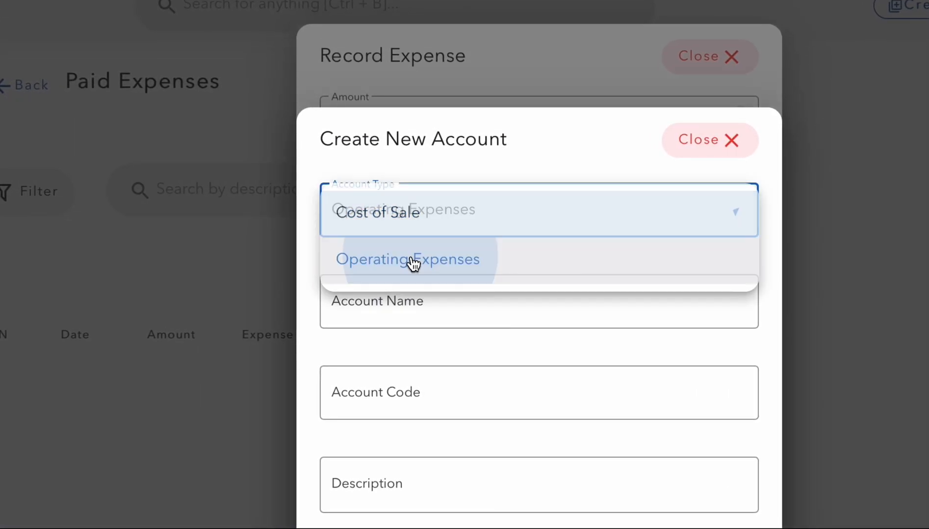
pyautogui.click(375, 304)
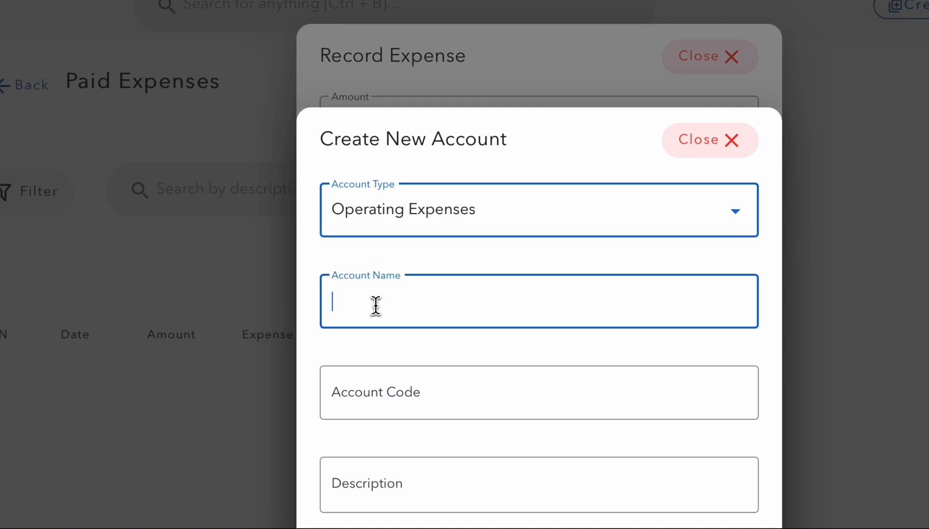
pyautogui.write('Fuel')
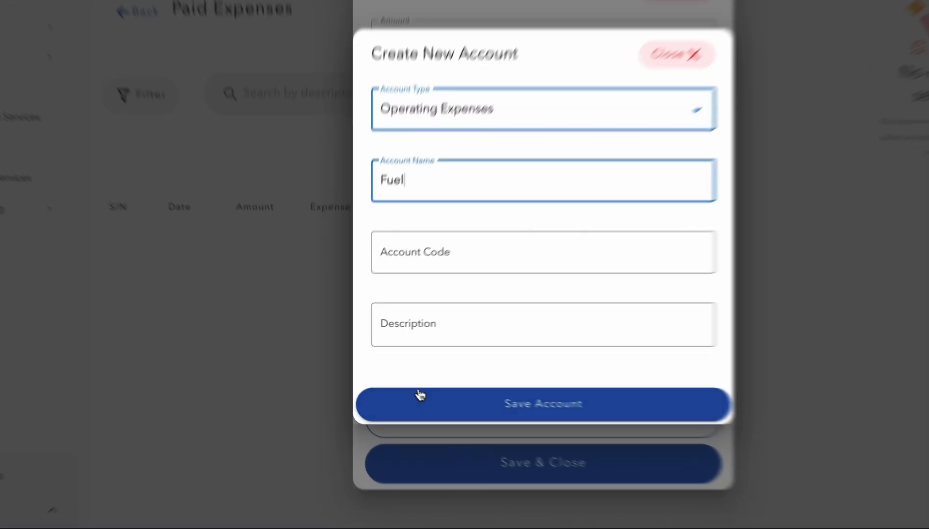
pyautogui.click(383, 381)
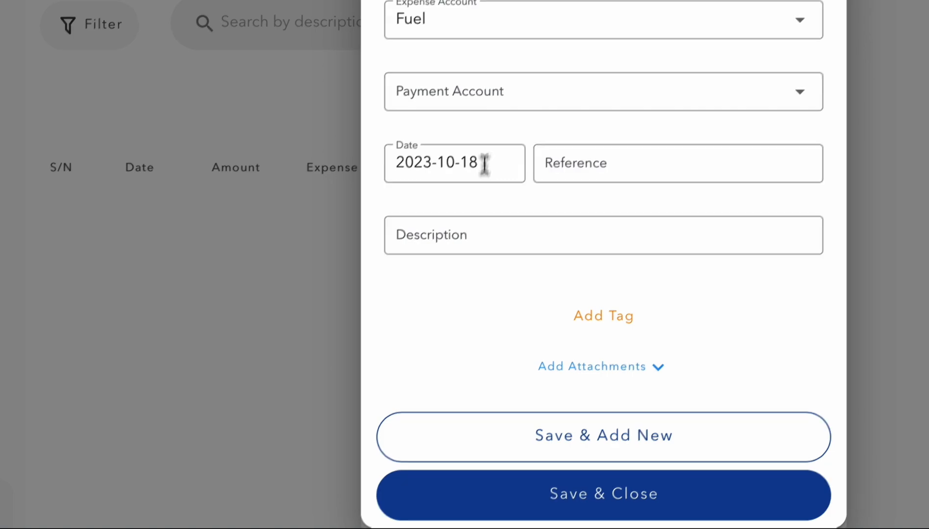
# Set the payment account to Ecobank and the expense date to 2023-10-03
pyautogui.click(469, 136)
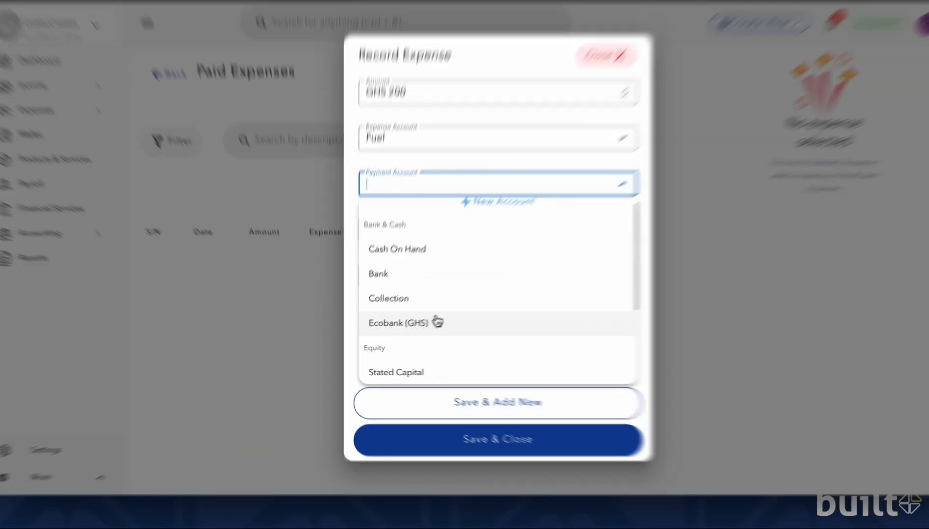
pyautogui.click(413, 331)
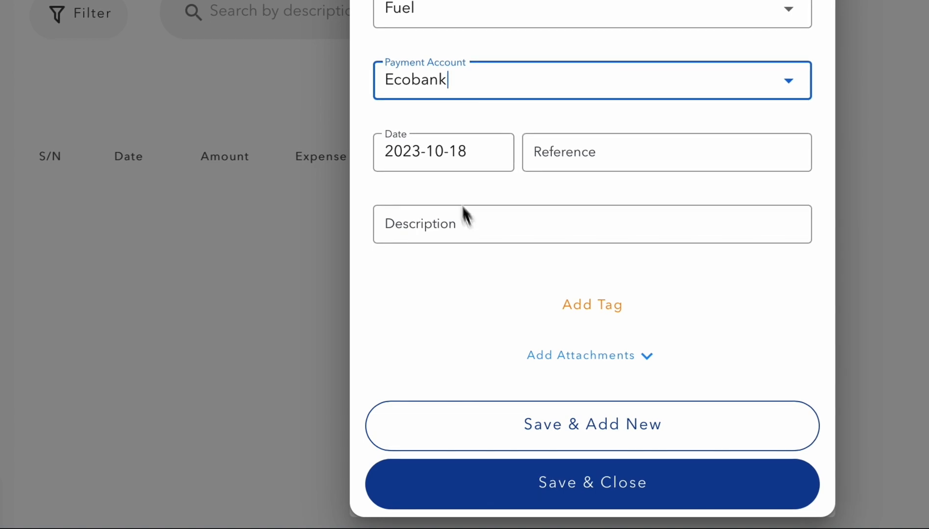
pyautogui.click(449, 162)
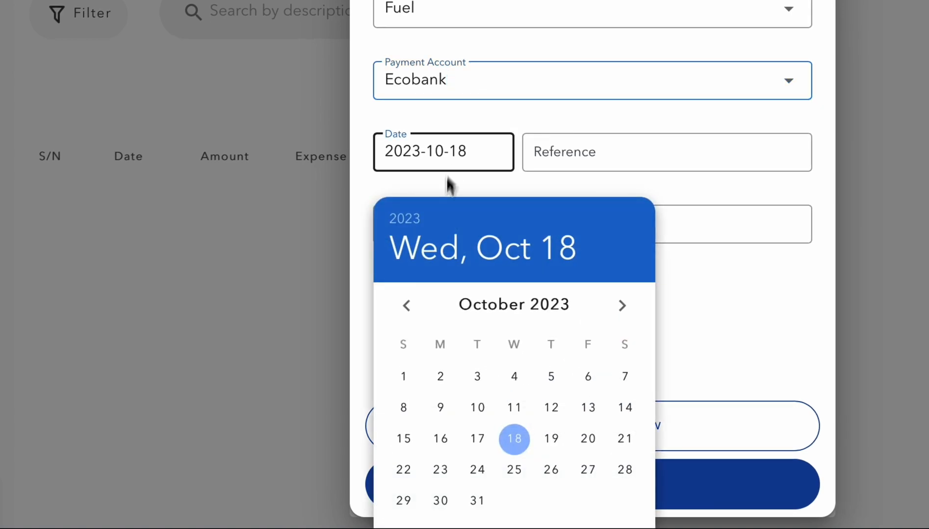
pyautogui.click(476, 376)
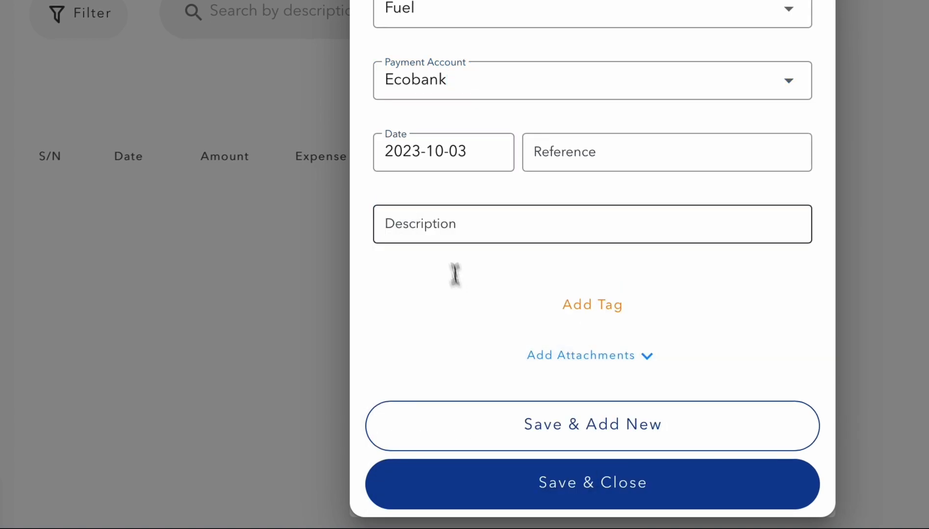
# Enter the description Payment for fuel
pyautogui.click(446, 235)
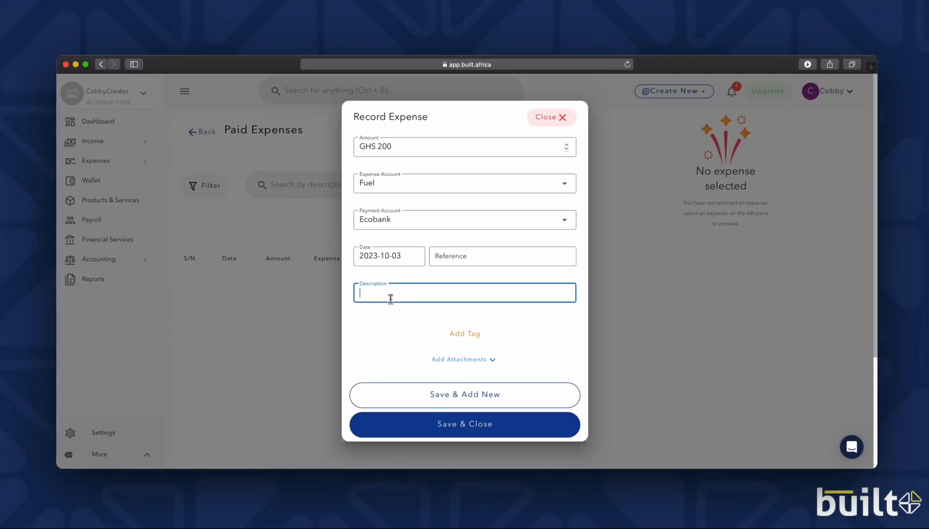
pyautogui.write('P')
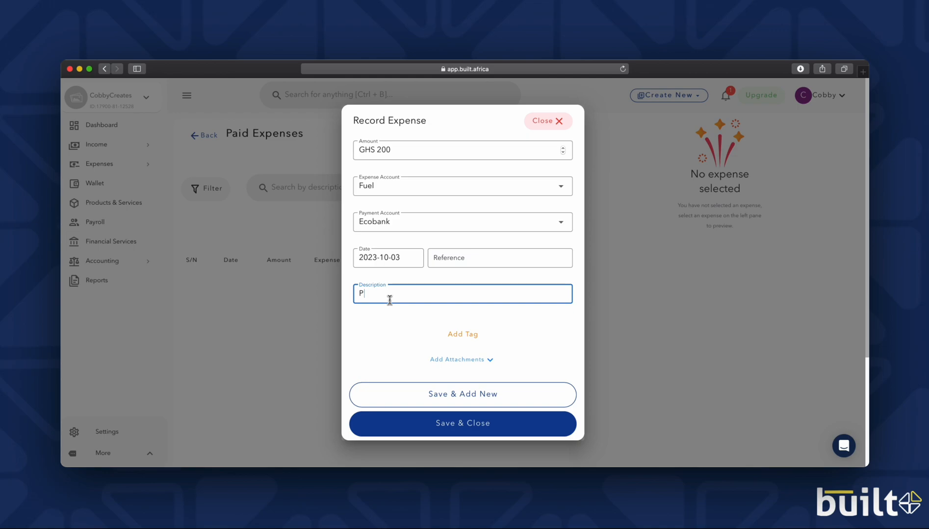
pyautogui.write('ayment for fuel')
# Save and close the expense record
pyautogui.click(427, 359)
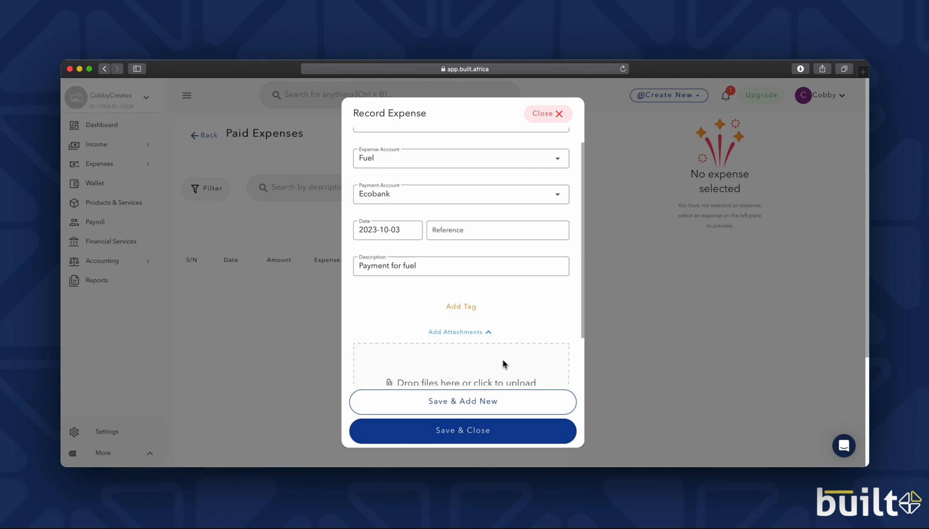
pyautogui.click(490, 336)
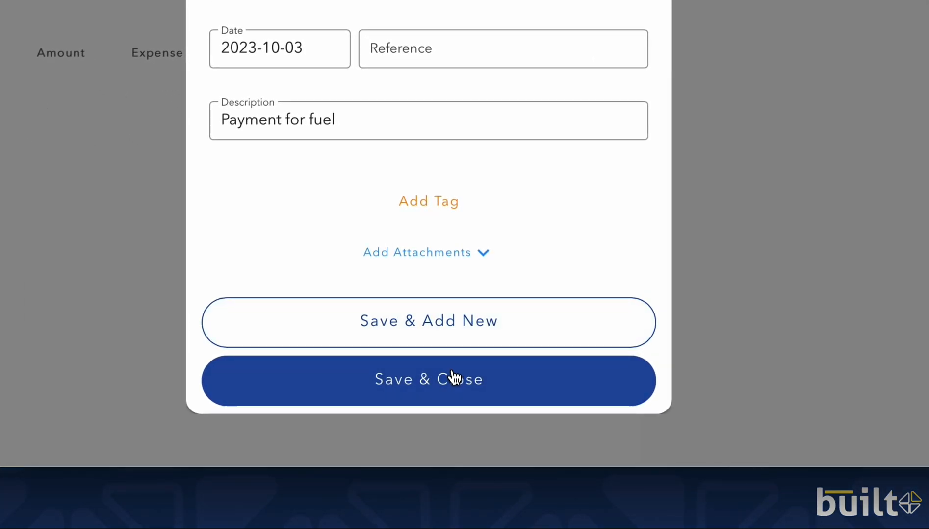
pyautogui.click(452, 377)
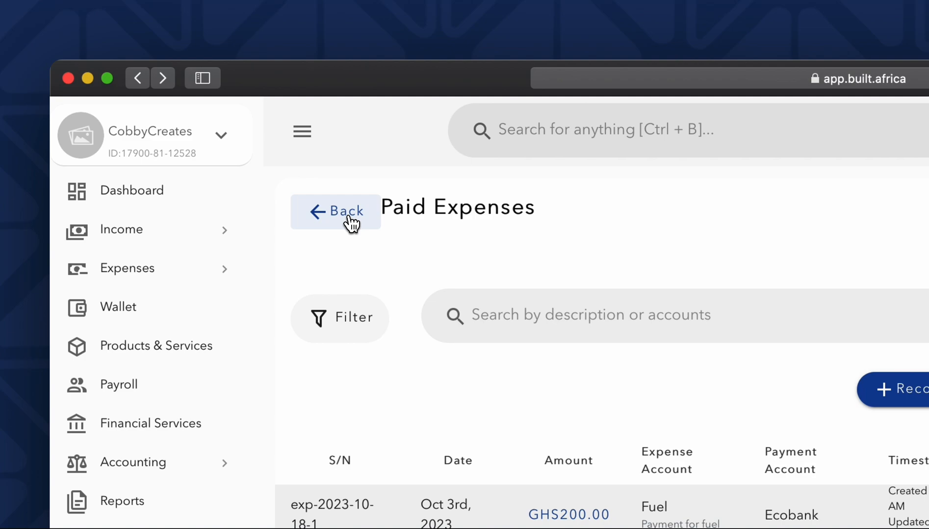
# Go back to Expenses, open Bills and start creating a new bill
pyautogui.click(316, 224)
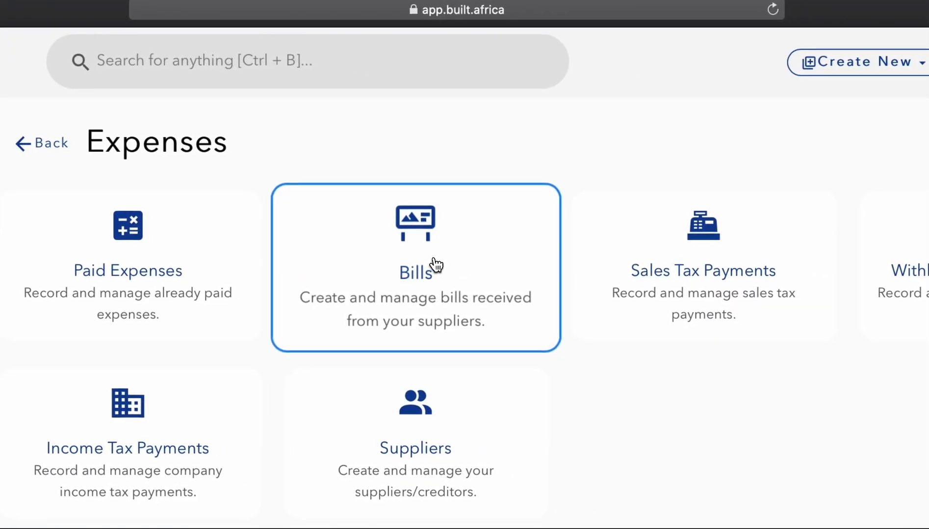
pyautogui.click(775, 324)
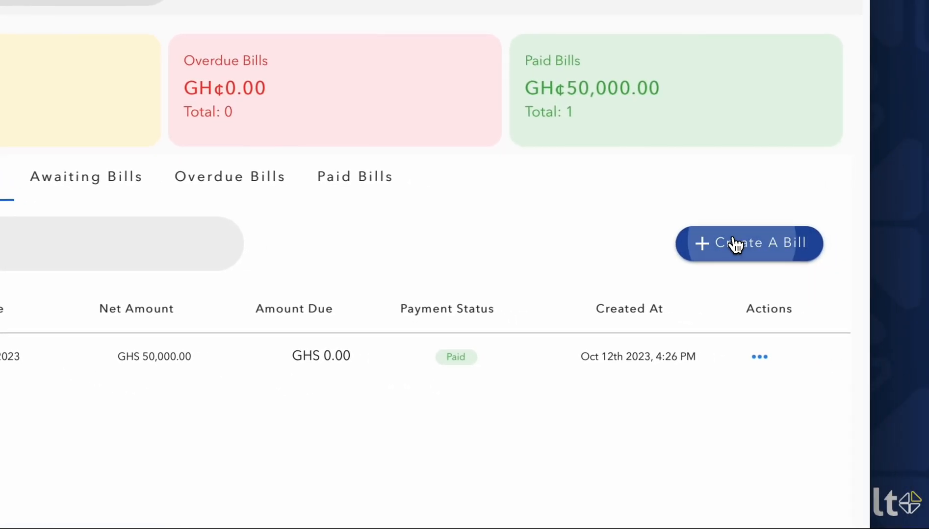
pyautogui.click(831, 257)
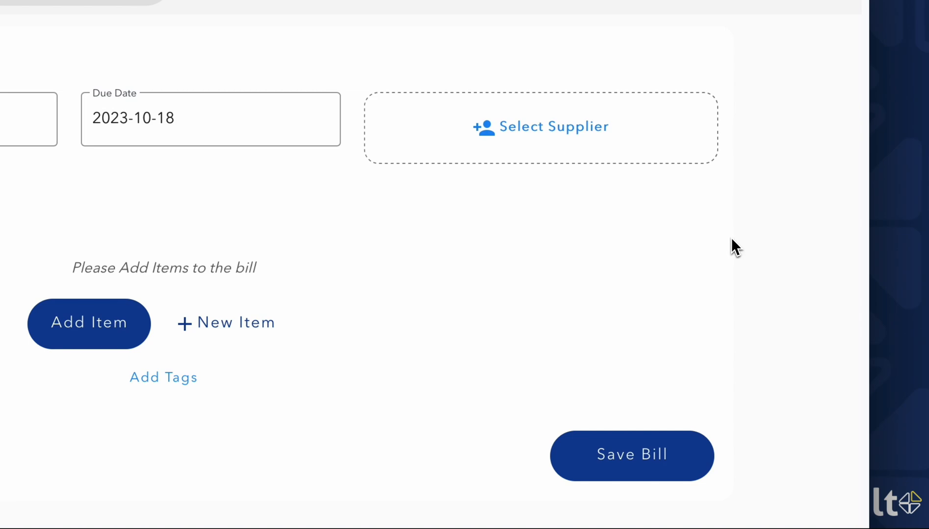
pyautogui.click(522, 243)
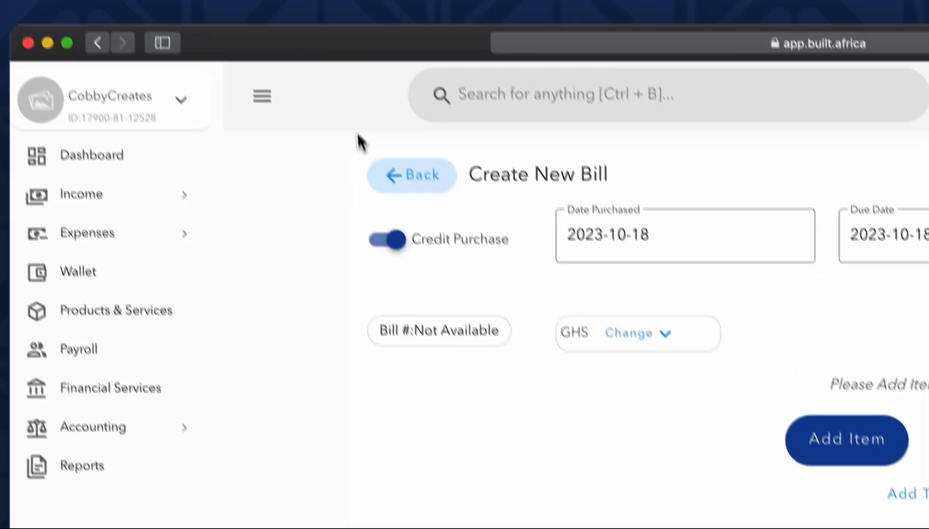
# Keep the bill as a credit purchase with purchase date 2023-10-01 and due date 2023-10-31
pyautogui.click(278, 13)
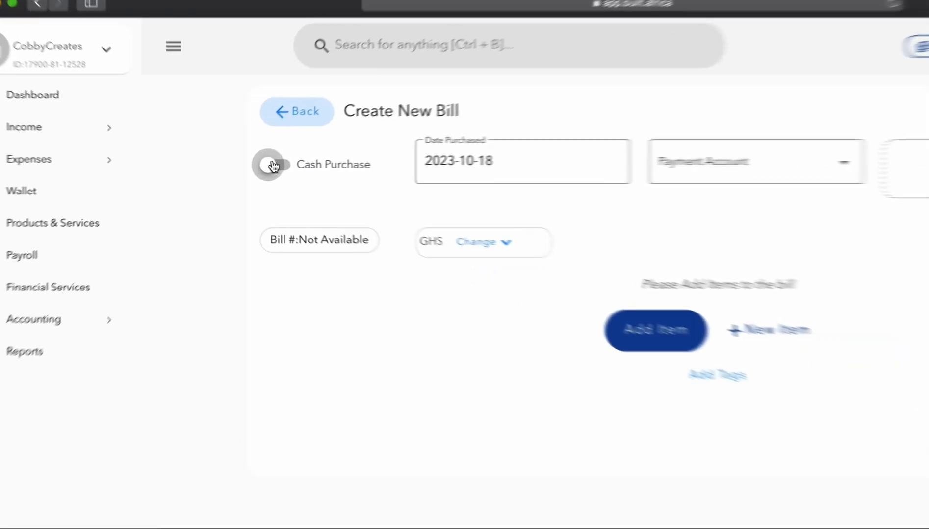
pyautogui.click(248, 169)
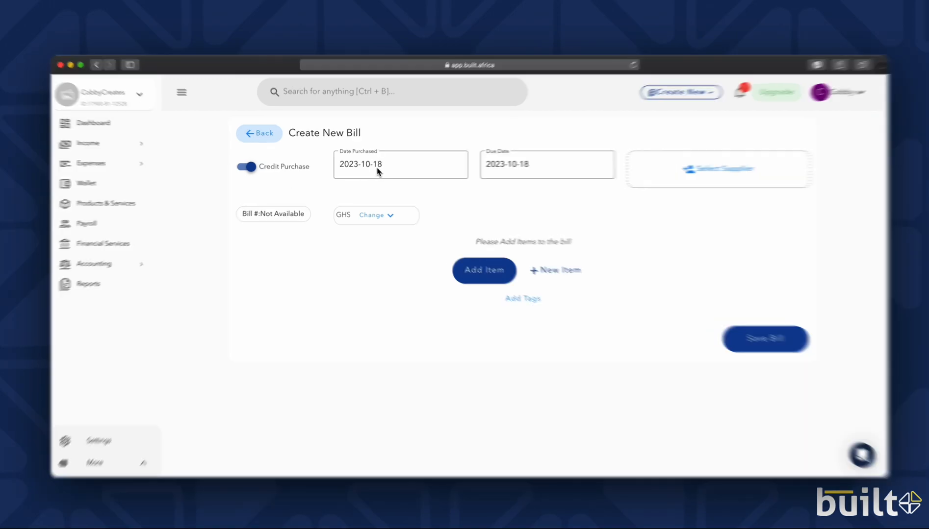
pyautogui.click(375, 170)
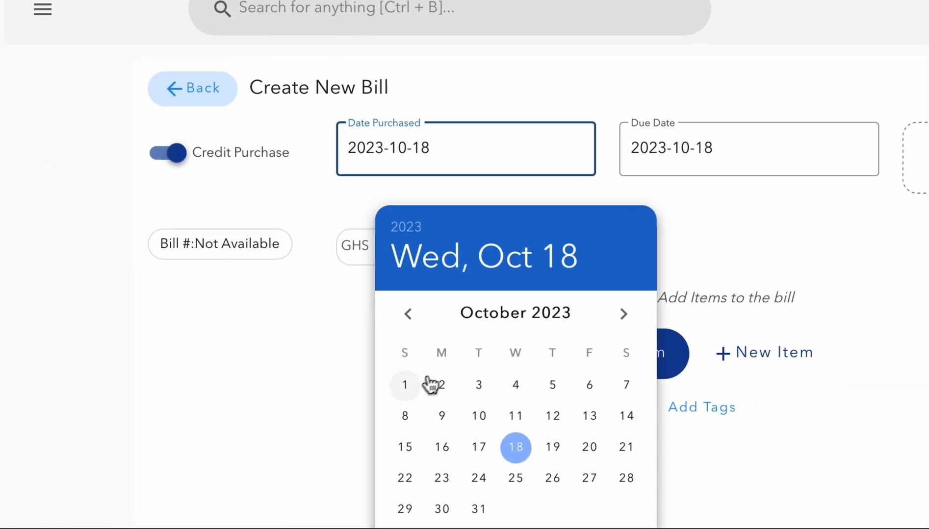
pyautogui.click(411, 385)
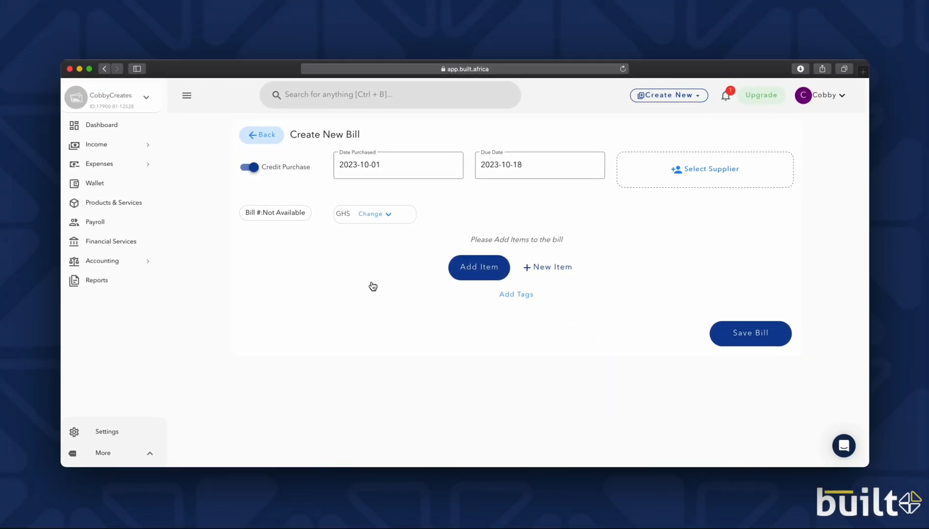
pyautogui.click(557, 163)
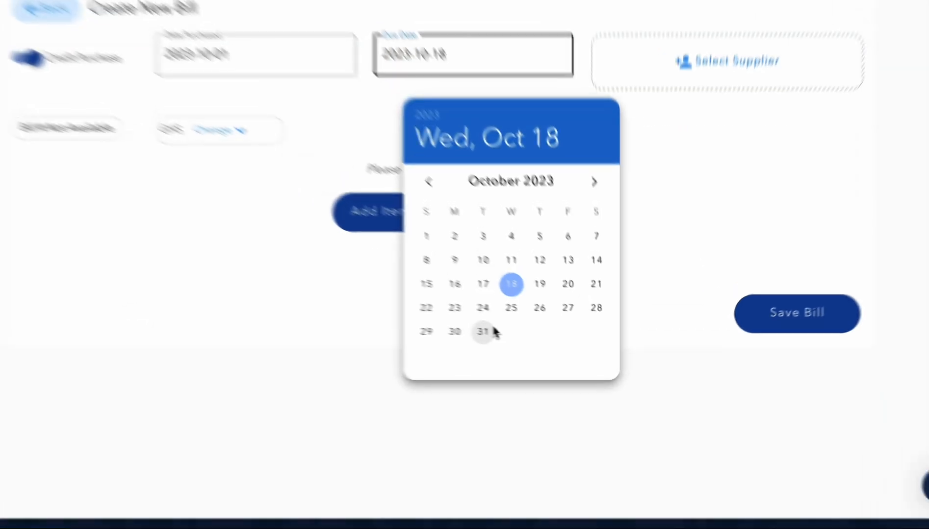
pyautogui.click(546, 345)
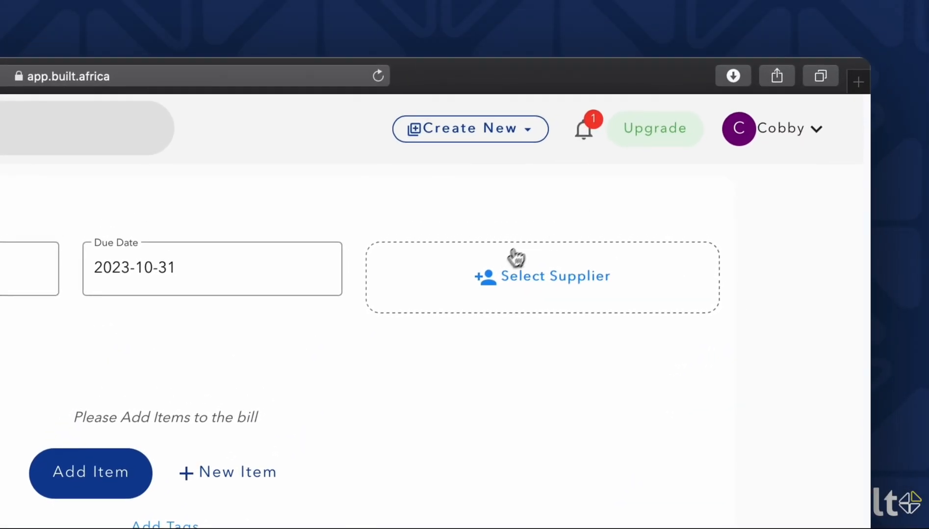
# Select an existing supplier from the supplier list for the bill
pyautogui.click(496, 280)
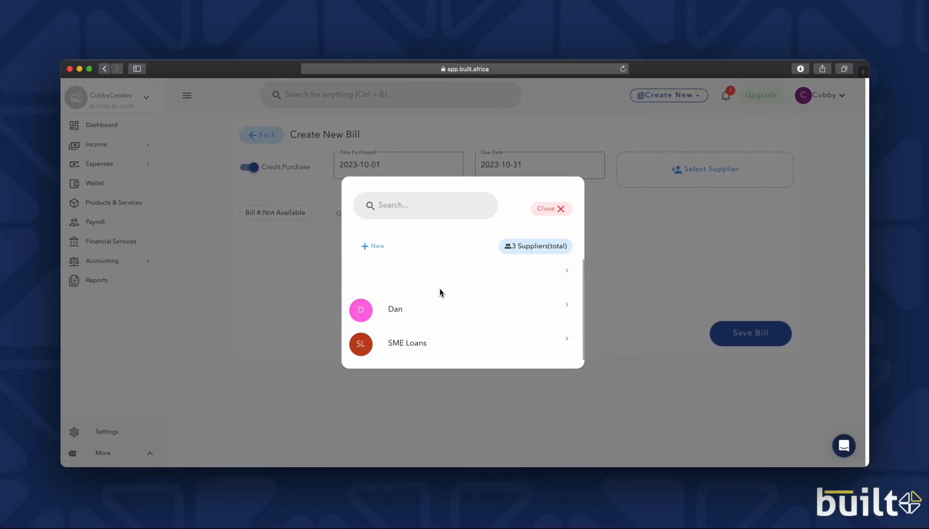
pyautogui.click(383, 252)
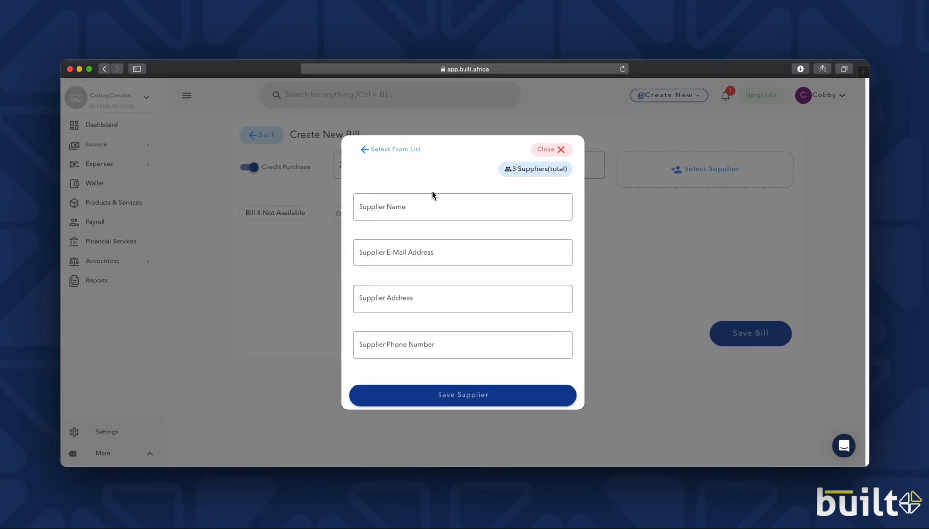
pyautogui.click(386, 156)
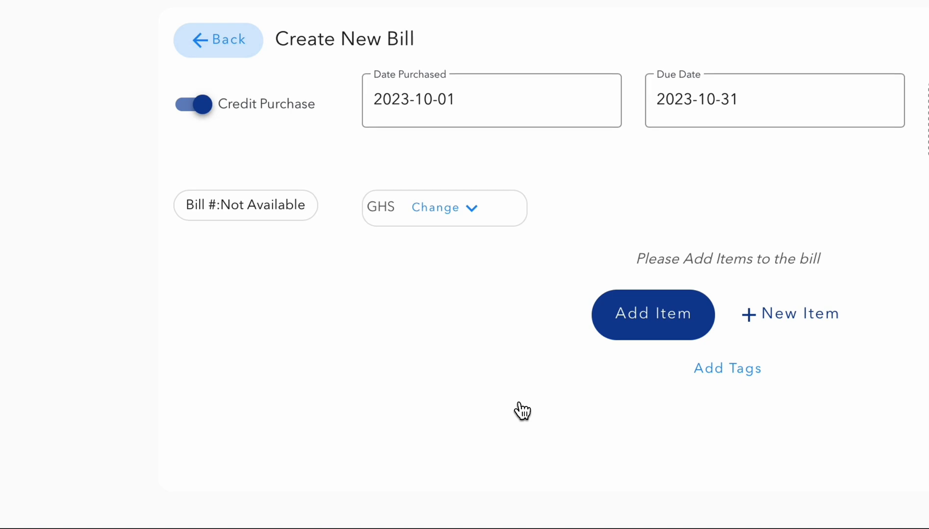
# Open the bill's currency settings and keep Ghana Cedis (GHS) as the currency
pyautogui.click(474, 261)
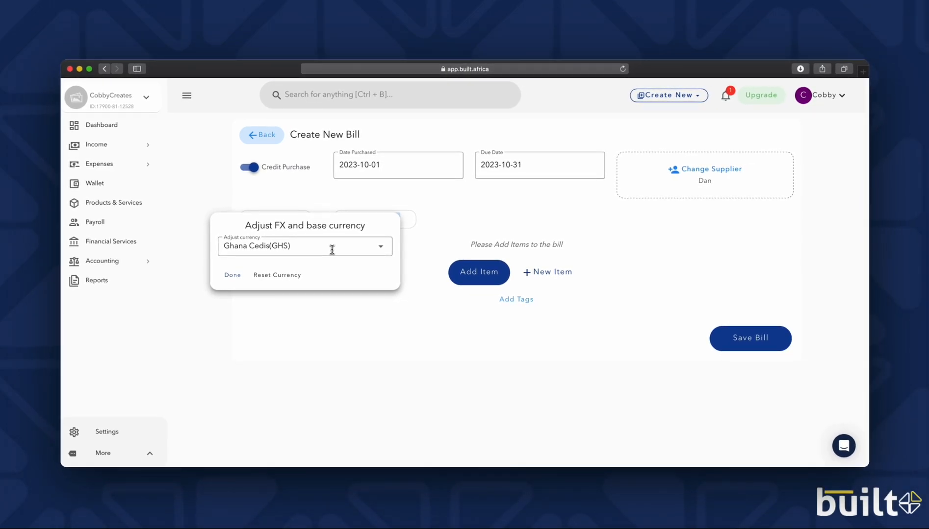
pyautogui.click(331, 250)
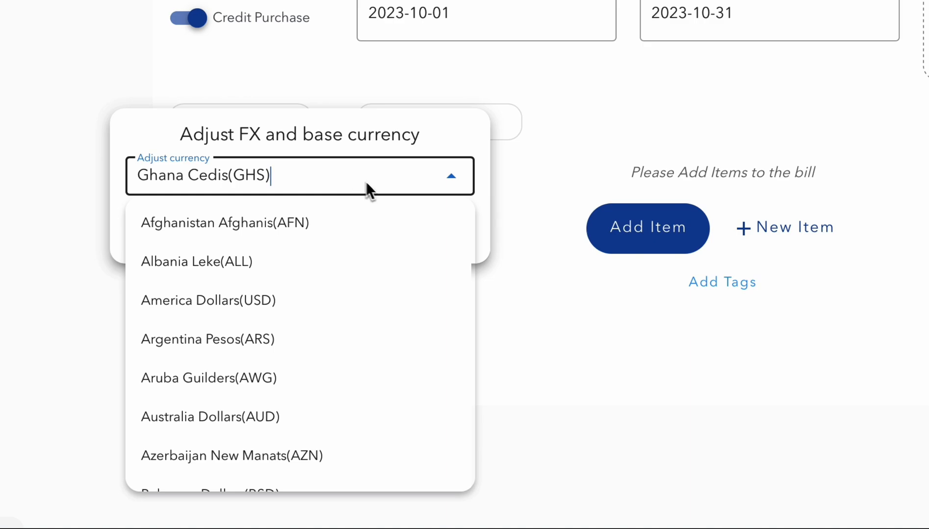
pyautogui.click(604, 342)
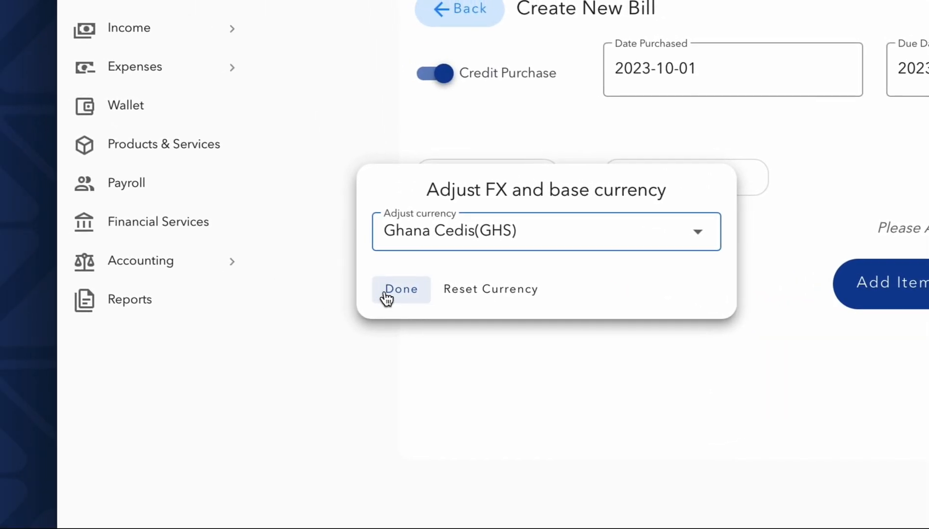
pyautogui.click(155, 233)
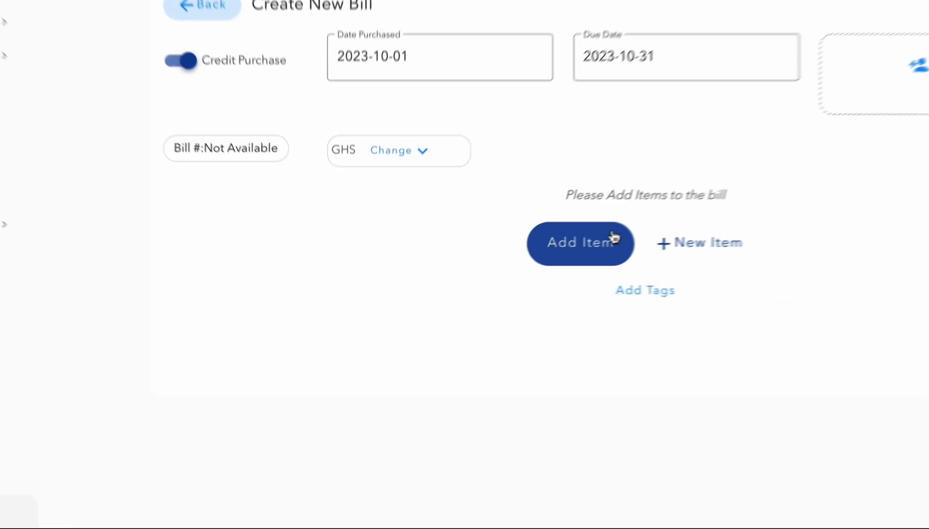
# Add a line item for Maize Cereal with Purchases as its expense account
pyautogui.click(505, 271)
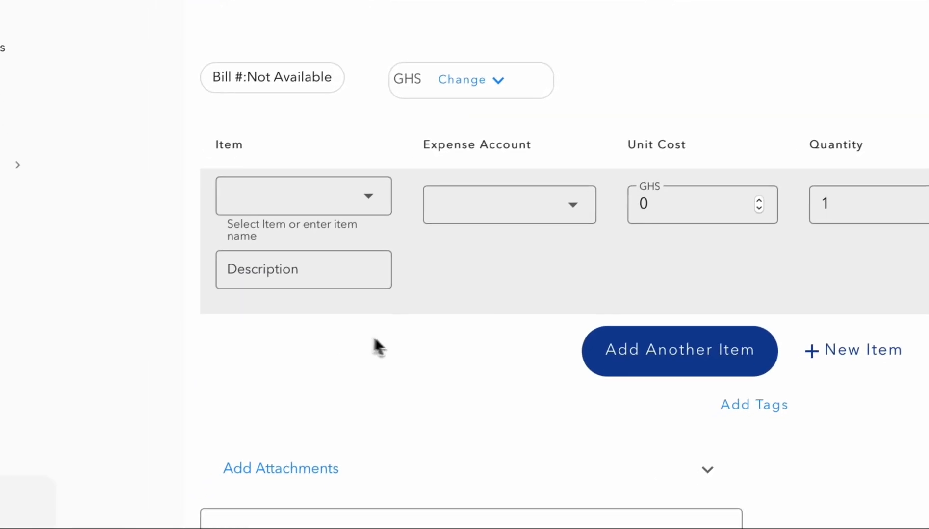
pyautogui.click(363, 206)
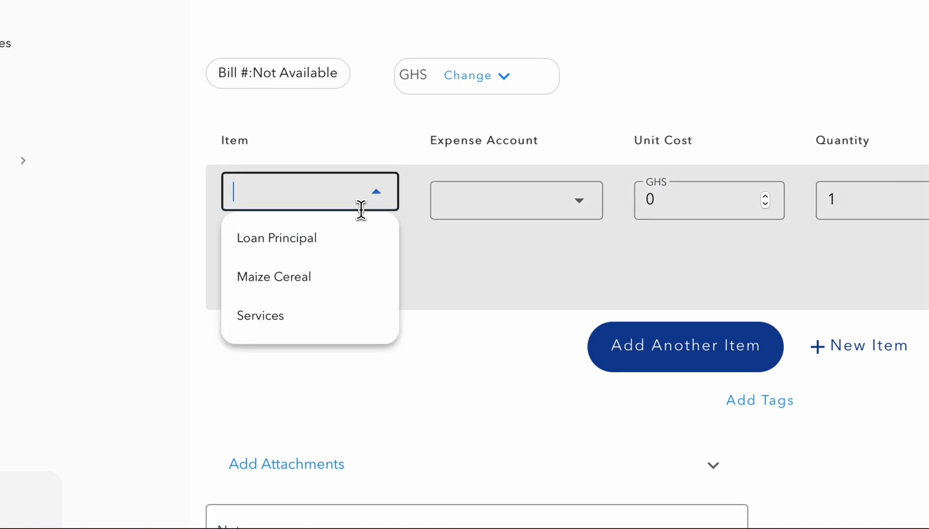
pyautogui.click(342, 276)
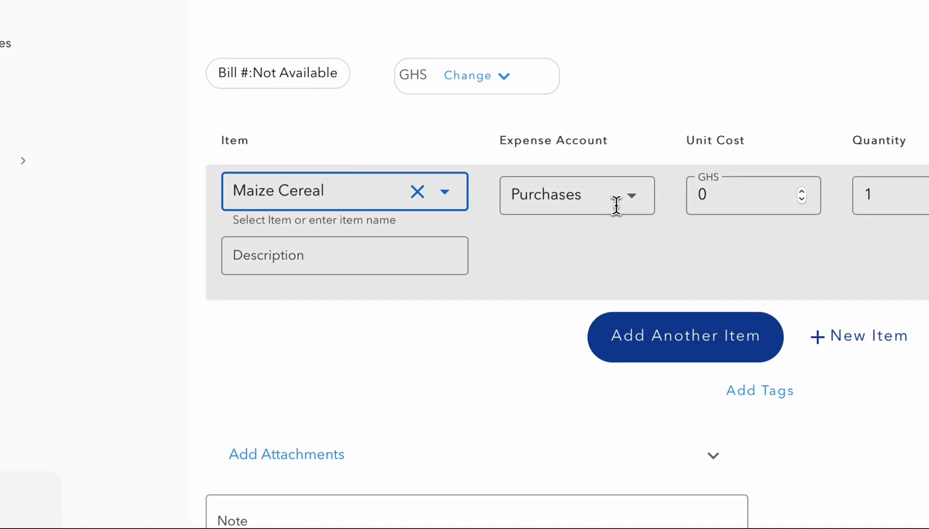
pyautogui.click(594, 190)
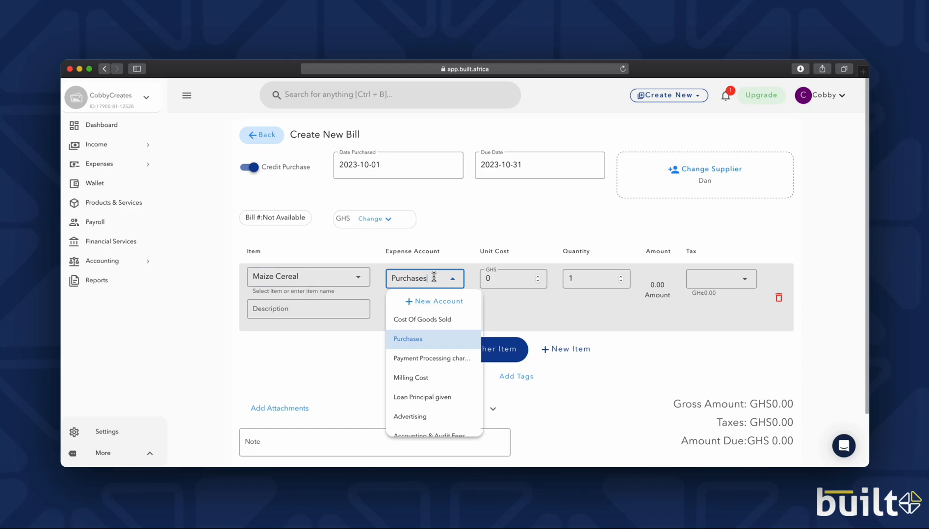
pyautogui.click(531, 312)
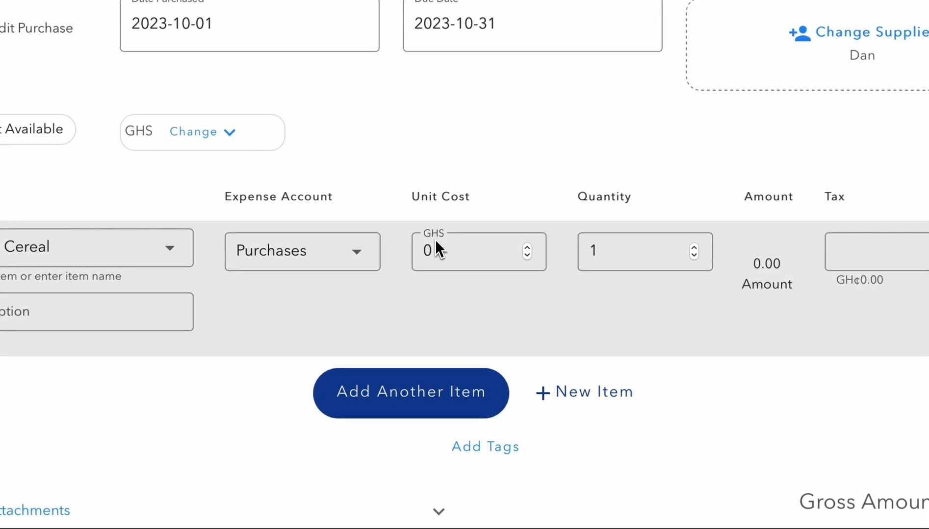
# Set the item's unit cost to 500 GHS and its quantity to 2
pyautogui.click(435, 244)
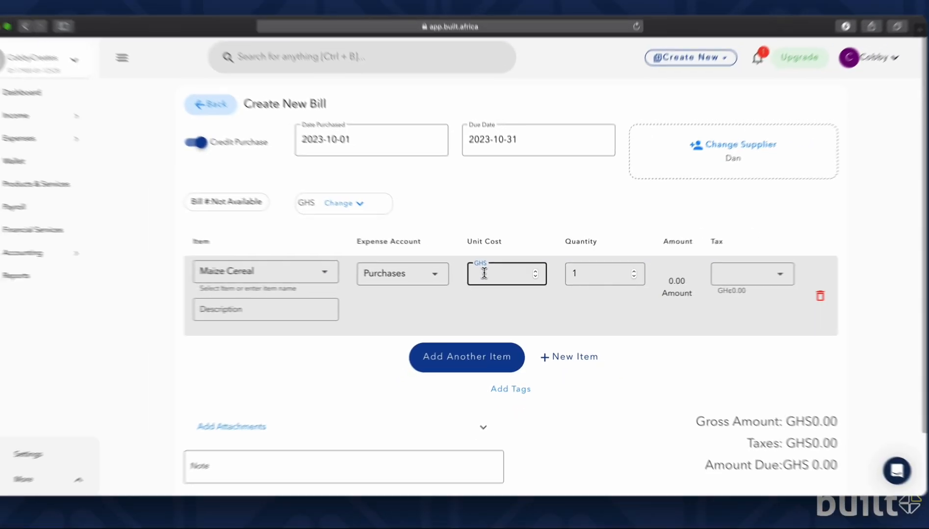
pyautogui.write('500')
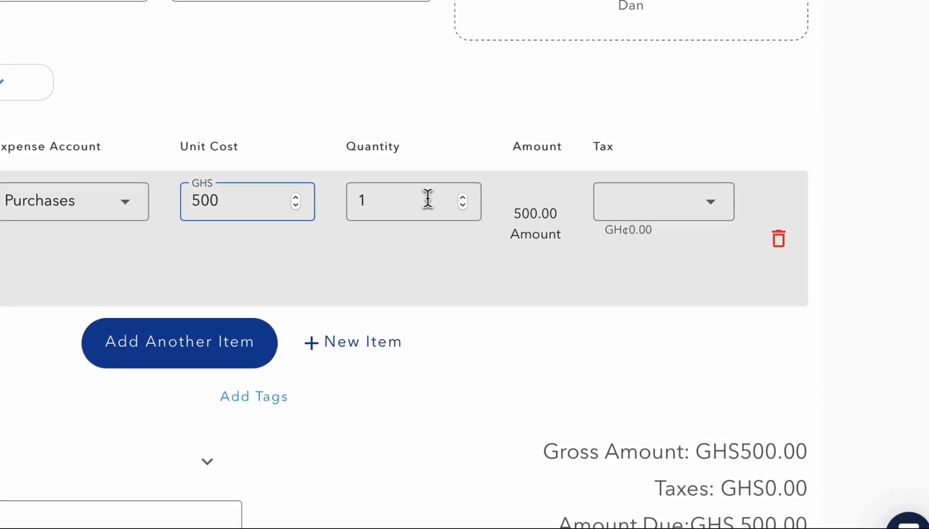
pyautogui.click(414, 206)
pyautogui.press('BackSpace')
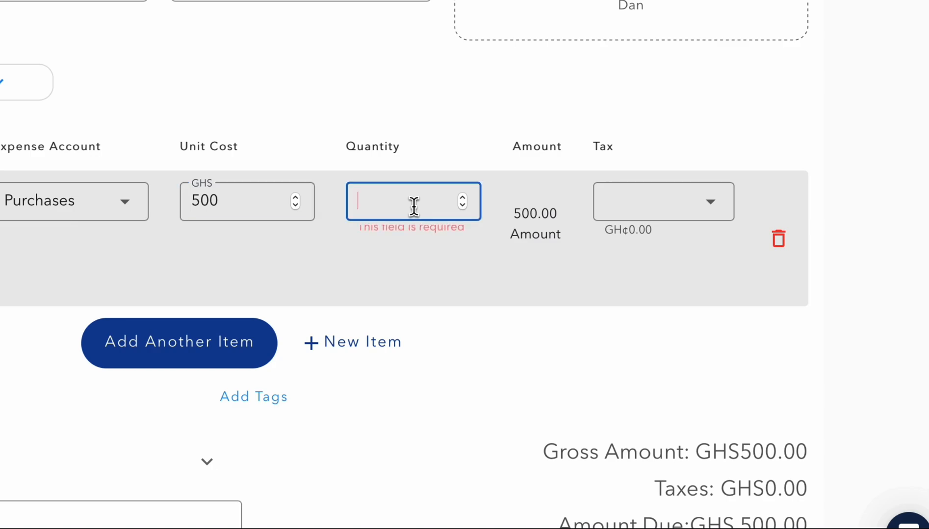
pyautogui.write('2')
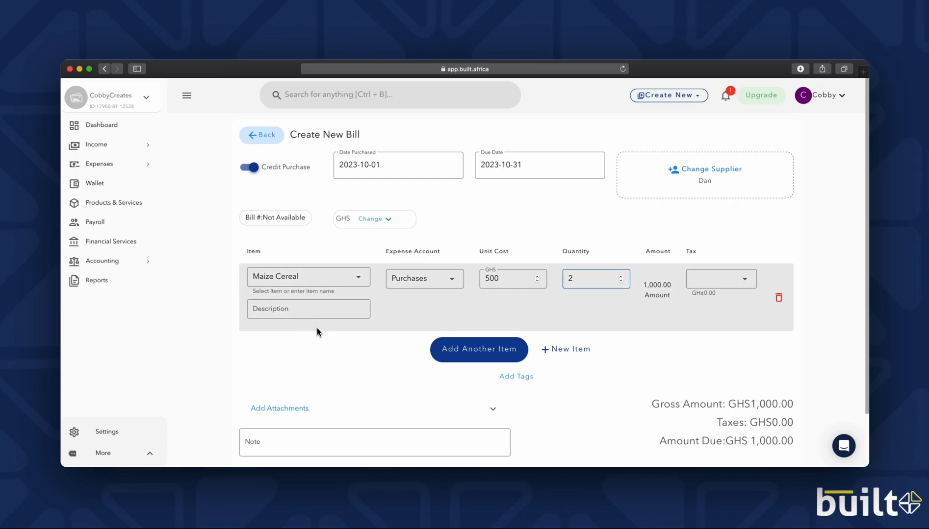
pyautogui.scroll(-2, 377, 348)
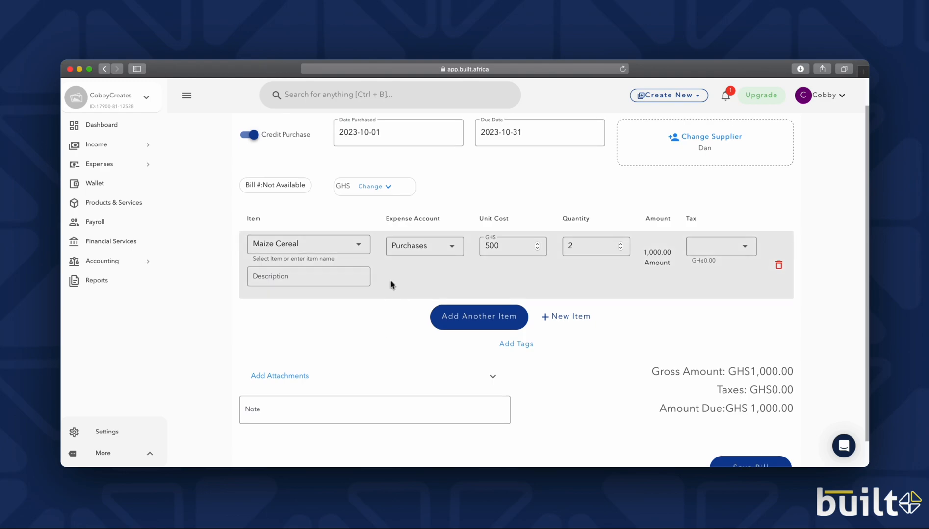
pyautogui.click(452, 312)
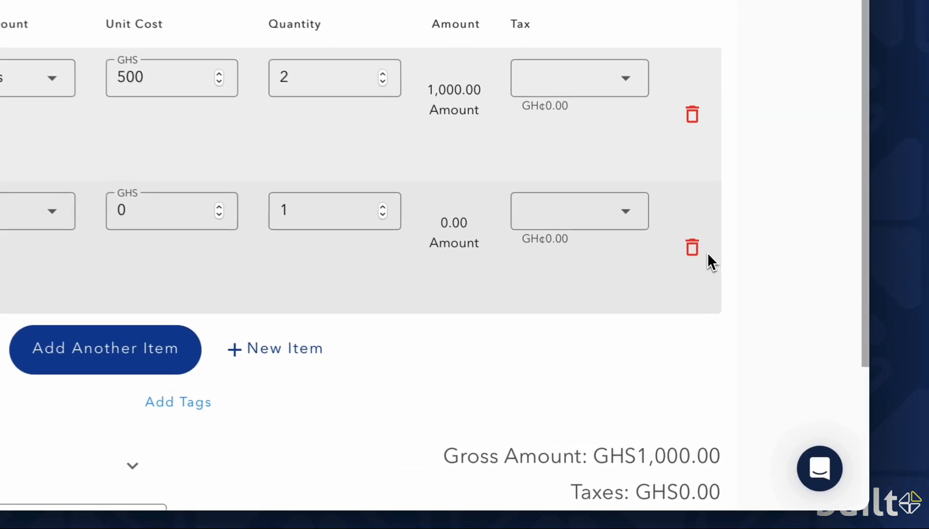
pyautogui.click(778, 333)
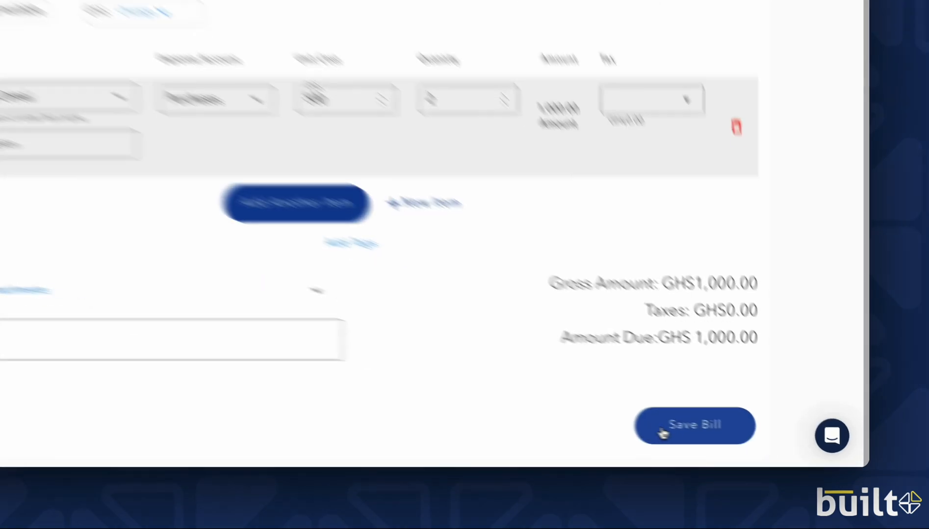
# Save the bill
pyautogui.click(731, 439)
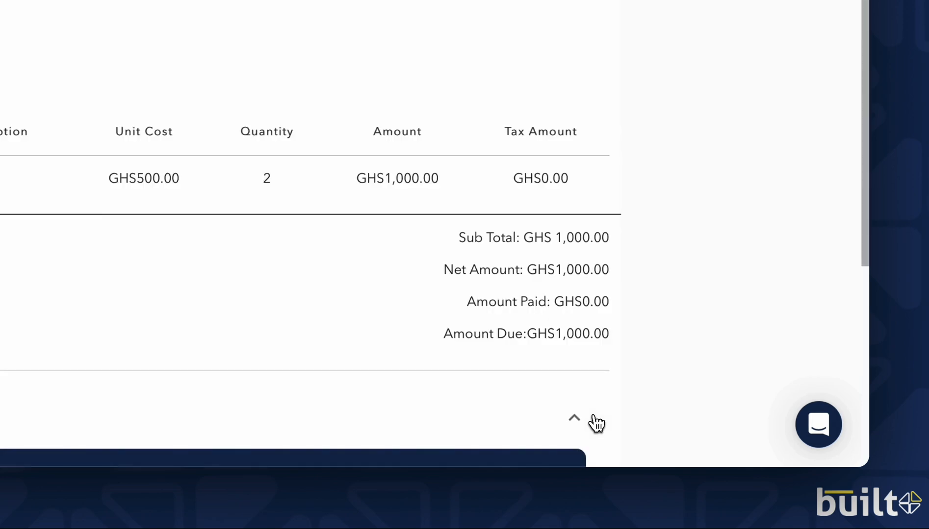